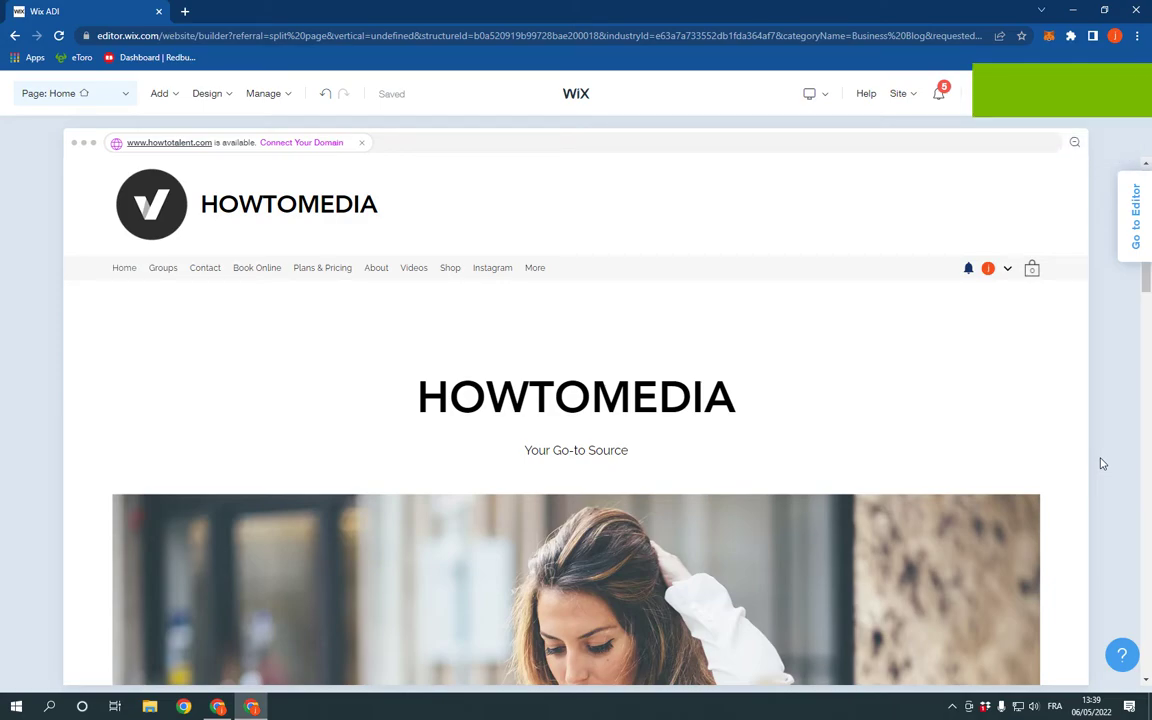
scroll(550, 500, down, 5)
scroll(20, 541, up, 3)
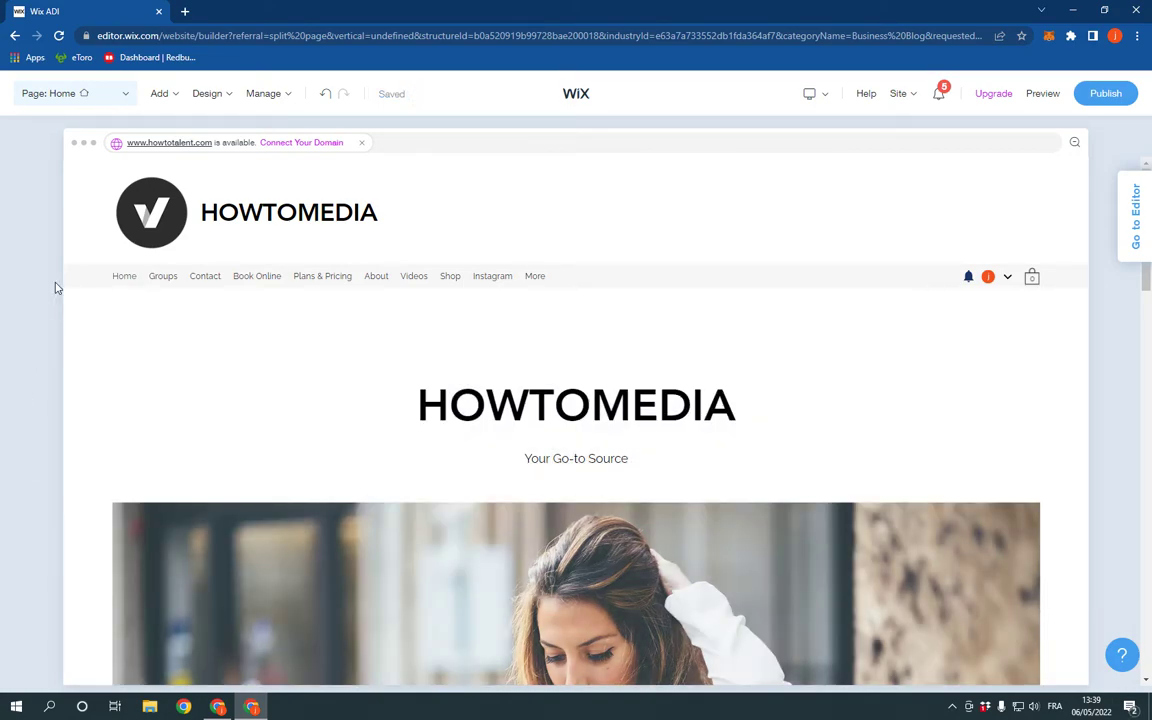
Browse the section library's News category from the Add menu's Section to Page option
click(162, 94)
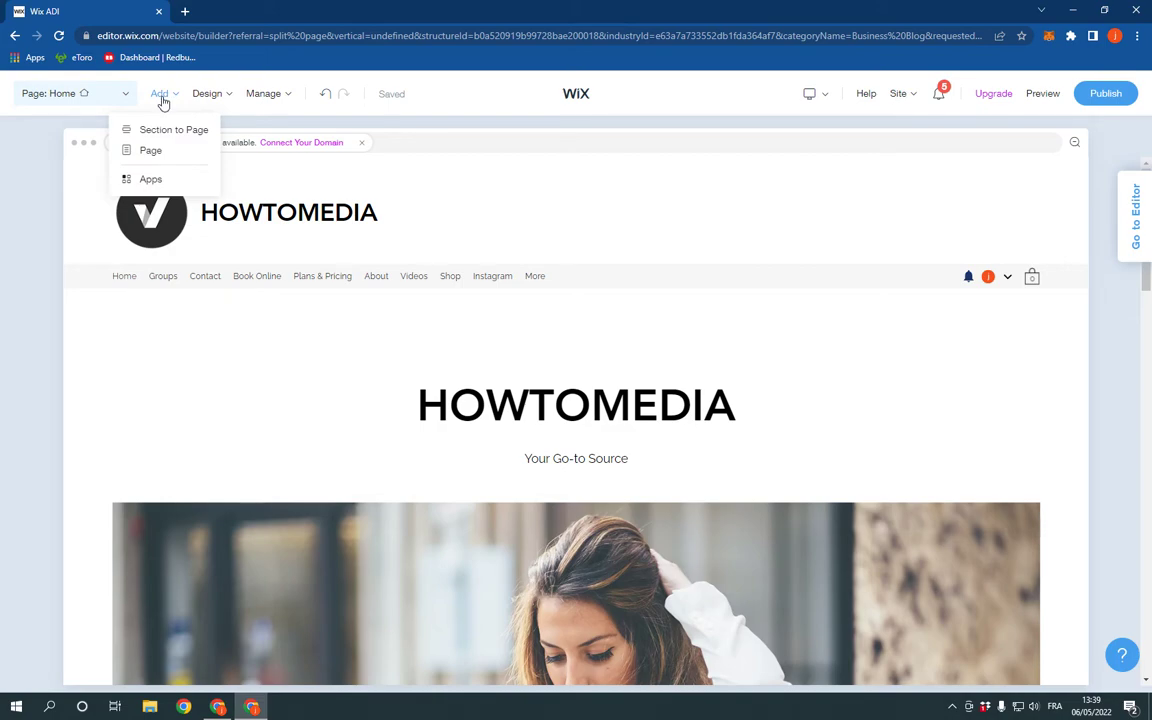
click(172, 130)
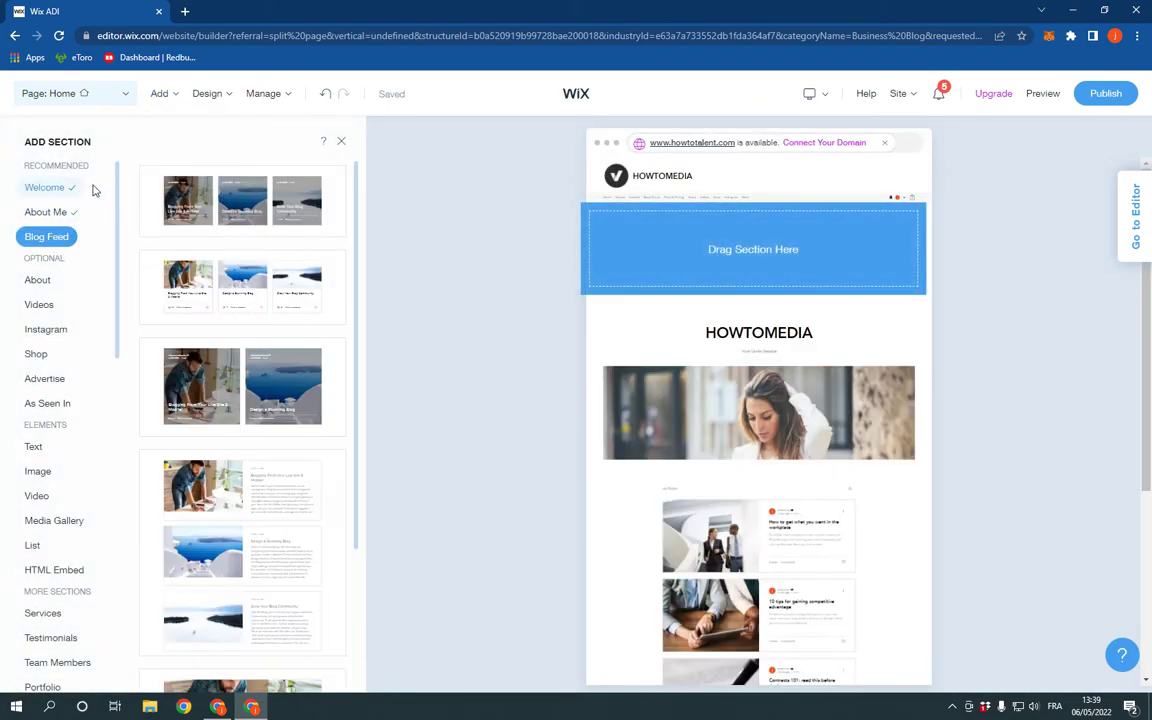
drag(116, 180, 122, 378)
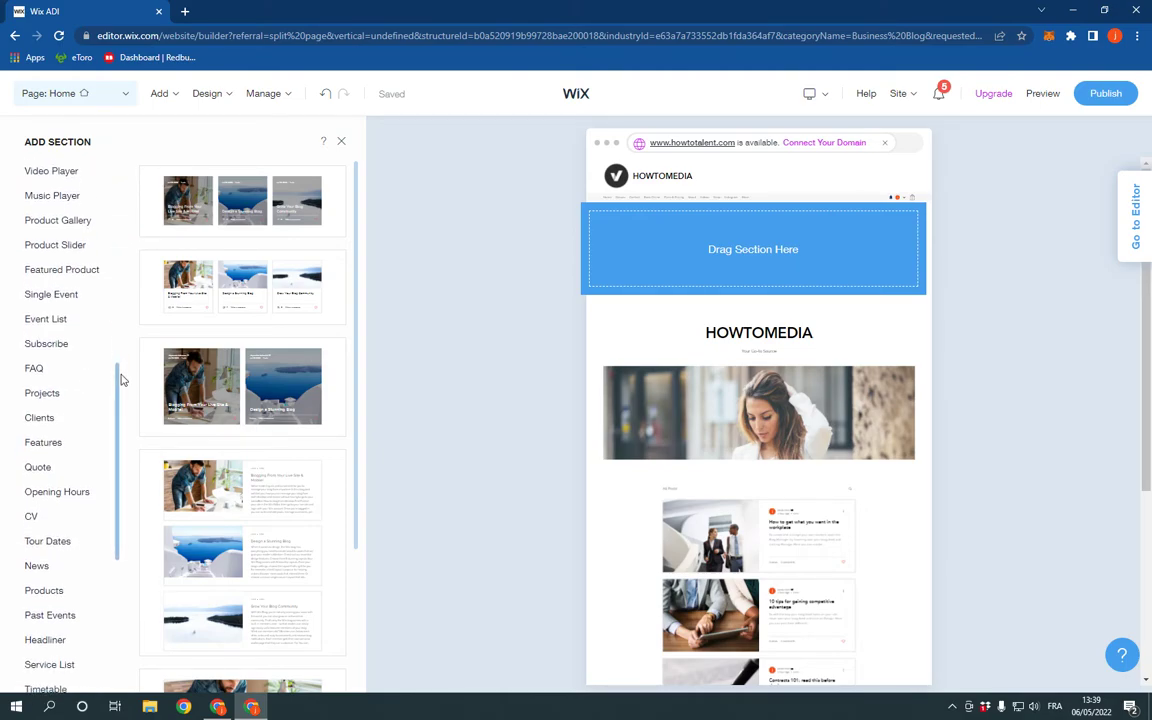
drag(122, 378, 118, 432)
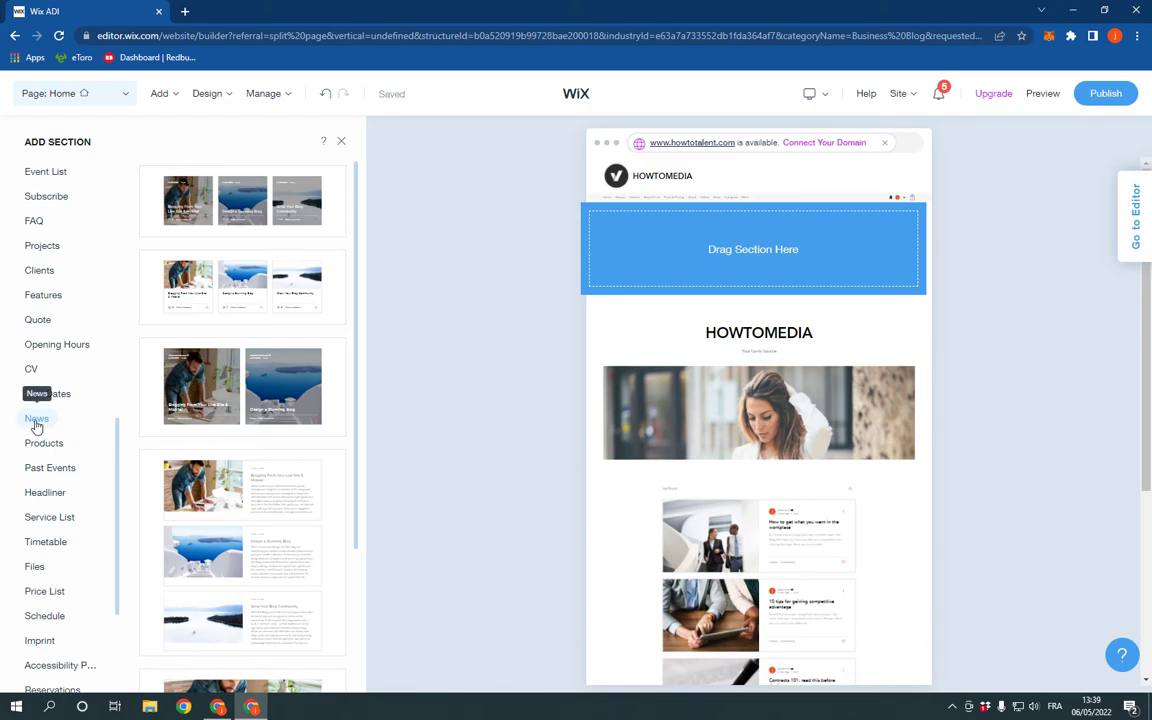
click(38, 423)
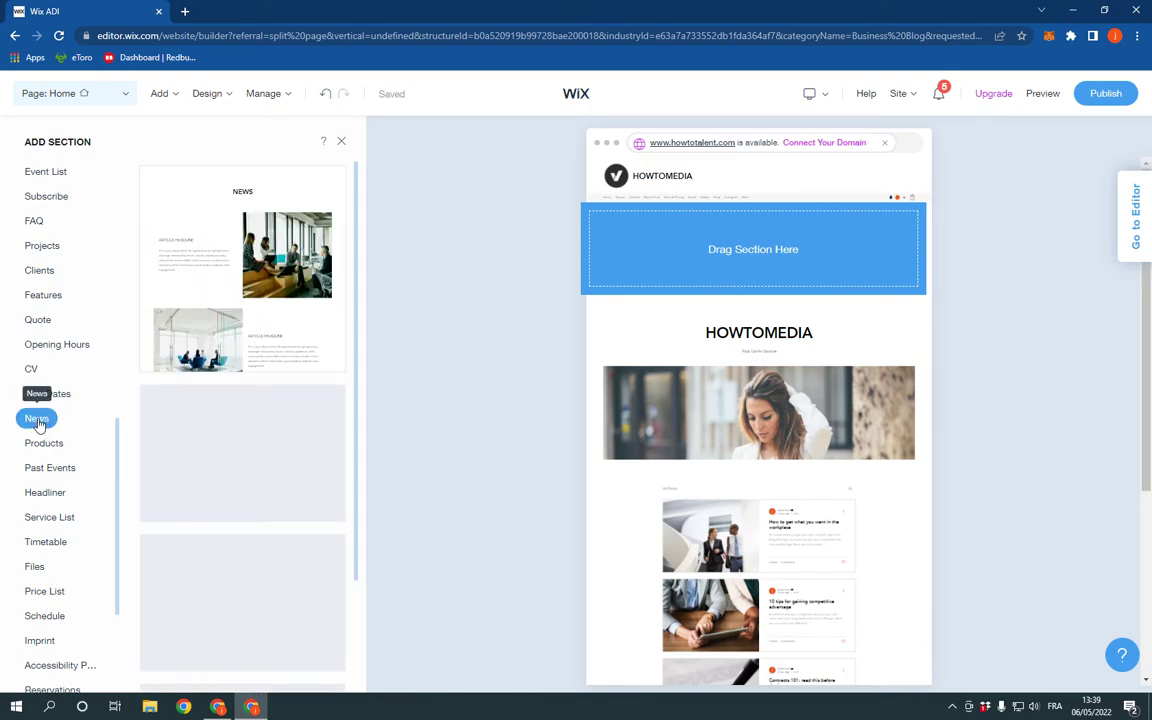
scroll(268, 331, down, 2)
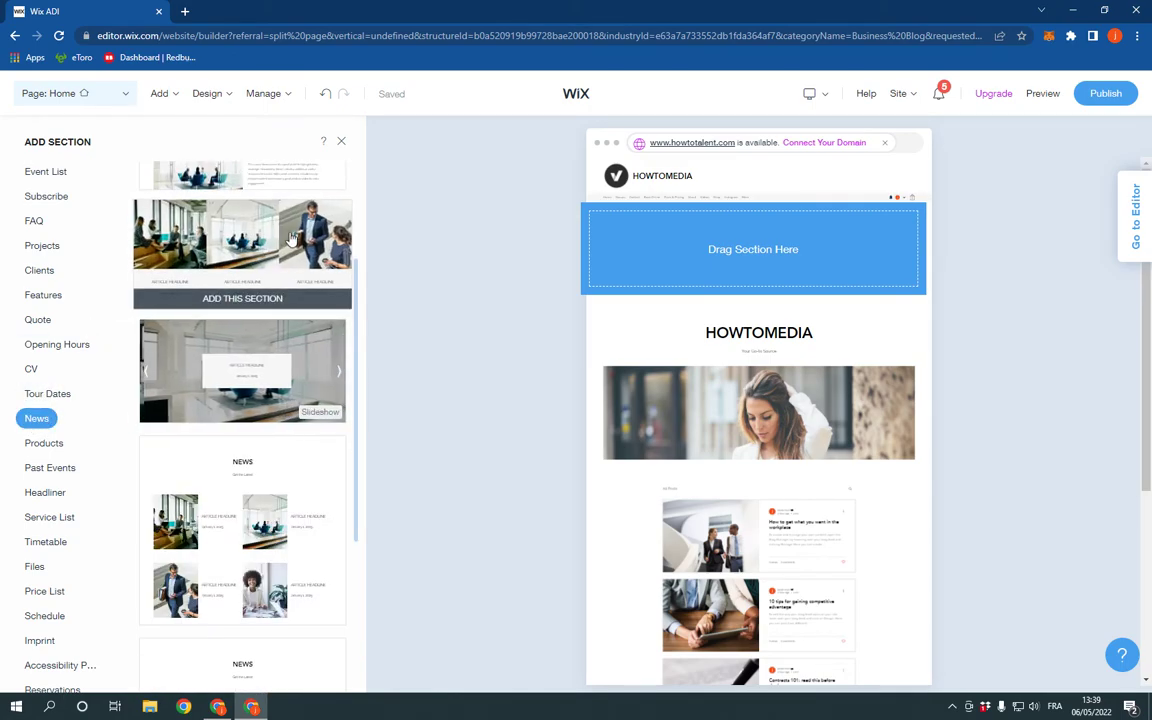
Place the three-image headline News layout directly beneath the site header
click(290, 237)
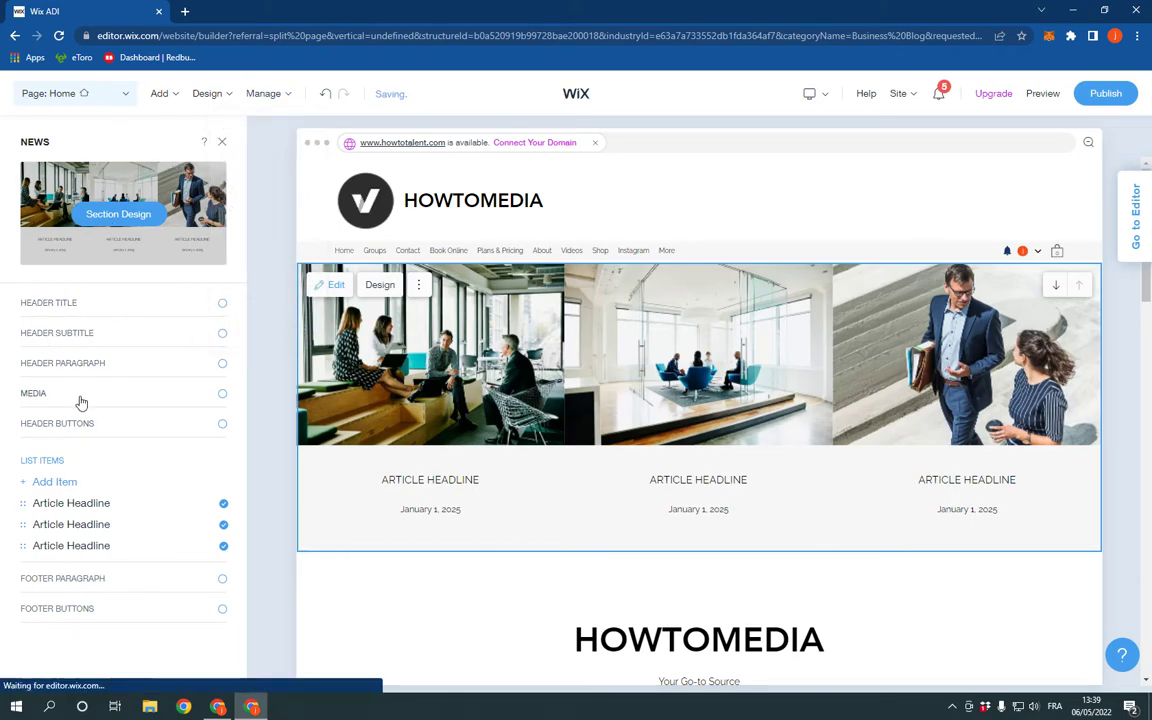
Dismiss the News section settings to return to the full homepage preview
click(224, 144)
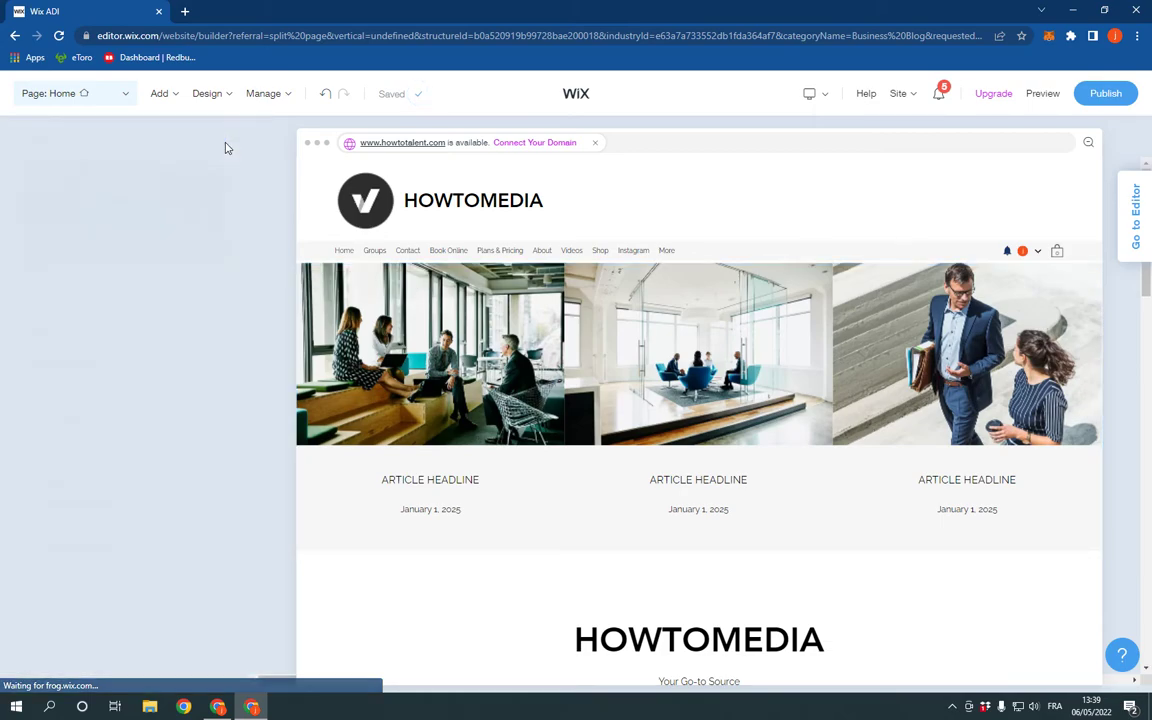